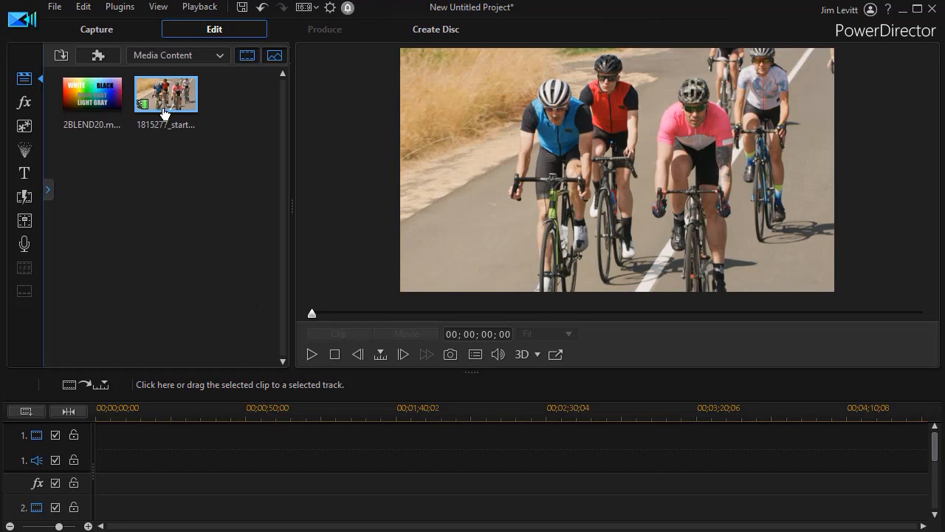
Place the cyclists clip at the start of video track 1 and the 2BLEND20 clip at the start of track 2.
{"action": "left_click_drag", "start_coordinate": [172, 104], "coordinate": [83, 436]}
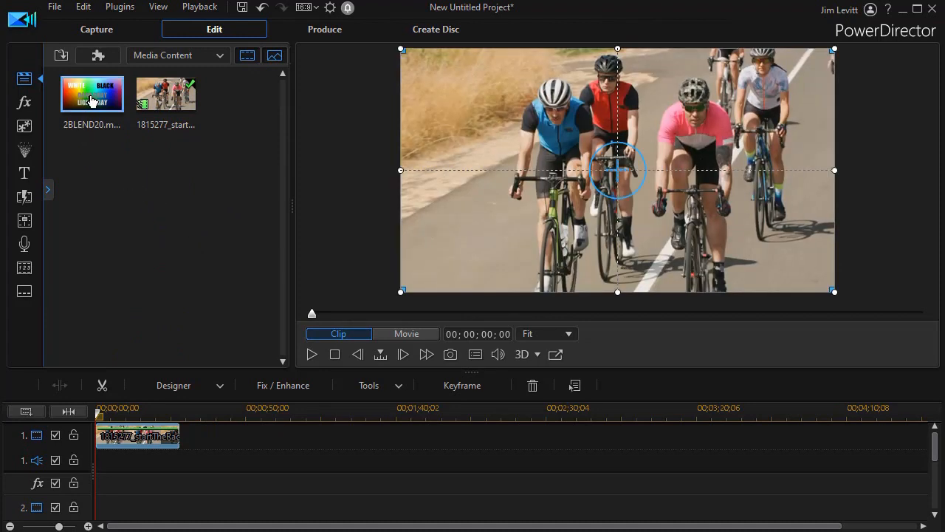
{"action": "left_click_drag", "start_coordinate": [96, 99], "coordinate": [91, 482]}
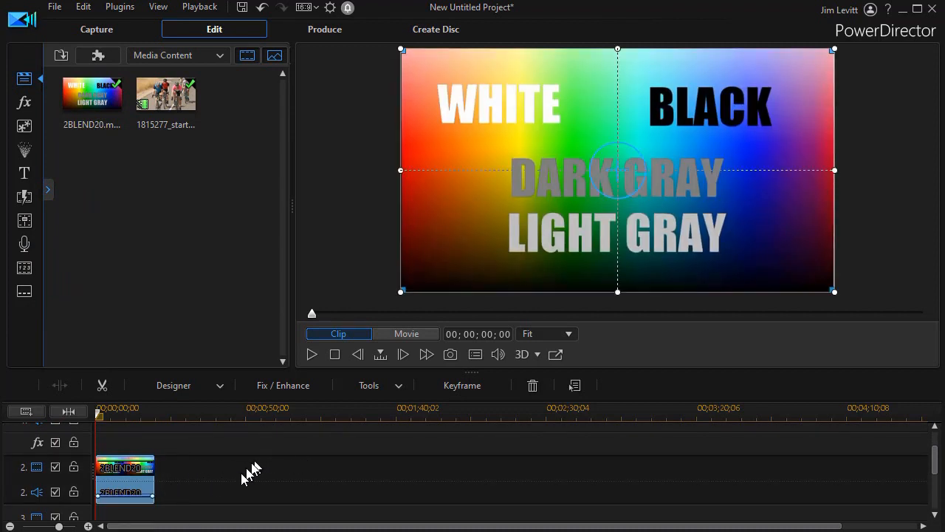
Set the opacity of the 2BLEND20 clip on track 2 to 46% in PiP Designer and apply the change.
{"action": "double_click", "coordinate": [139, 477]}
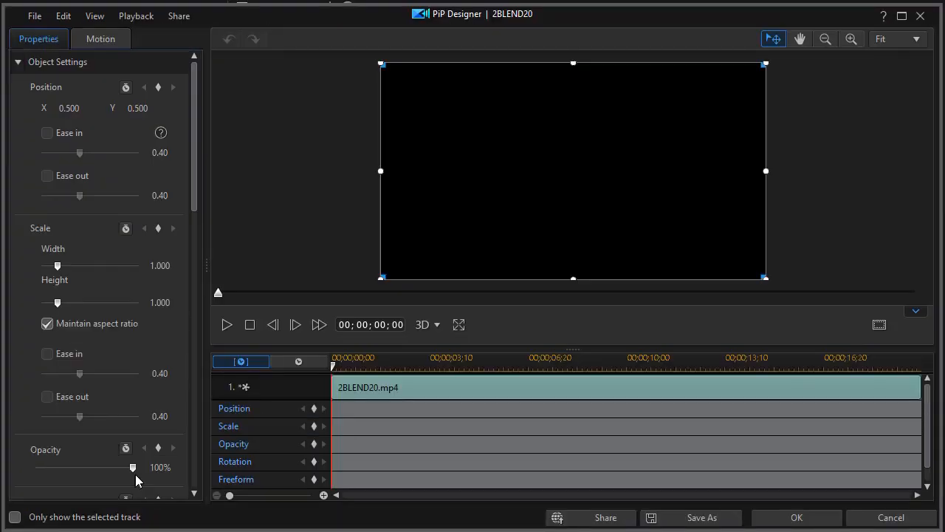
{"action": "left_click_drag", "start_coordinate": [195, 200], "coordinate": [180, 282]}
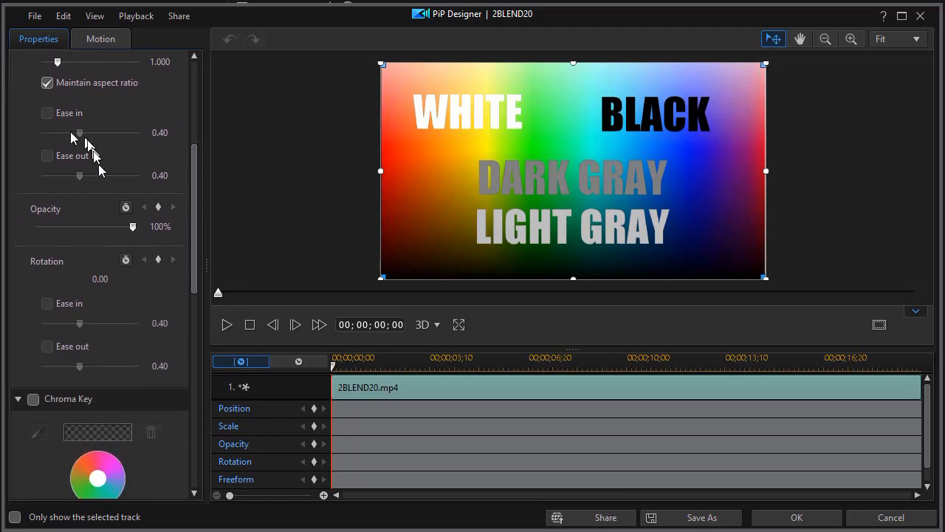
{"action": "left_click_drag", "start_coordinate": [131, 227], "coordinate": [81, 232]}
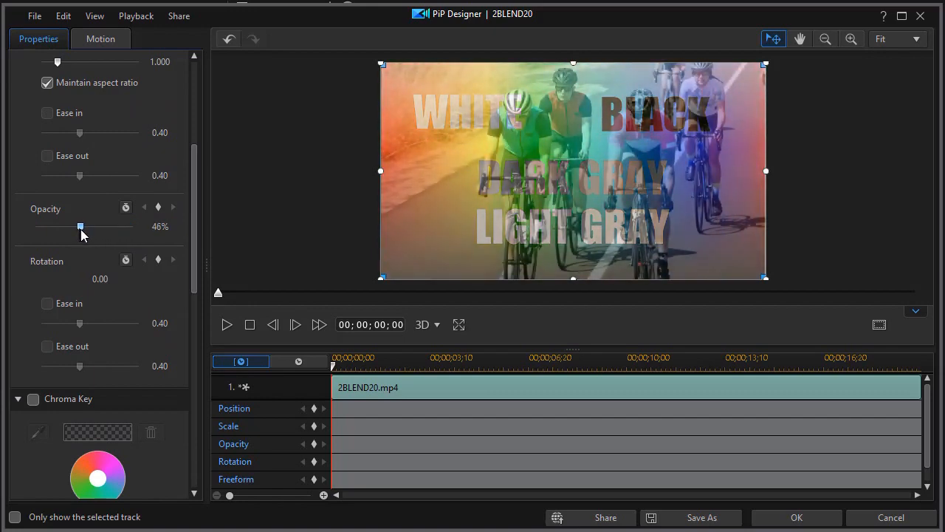
{"action": "left_click", "coordinate": [797, 518]}
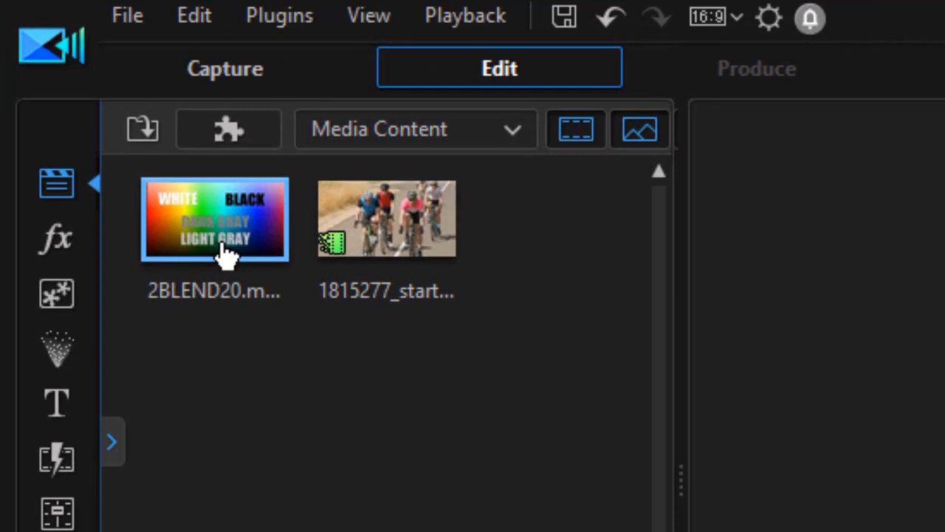
Open the Blending Effect plugin for the 2BLEND20 library clip and apply the downloaded Light Leak - Top preset.
{"action": "left_click", "coordinate": [222, 241]}
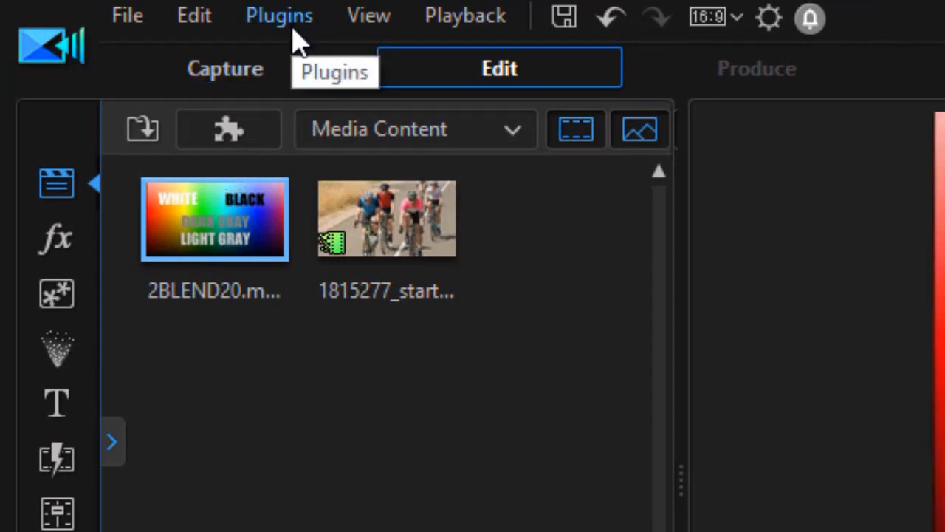
{"action": "left_click", "coordinate": [235, 134]}
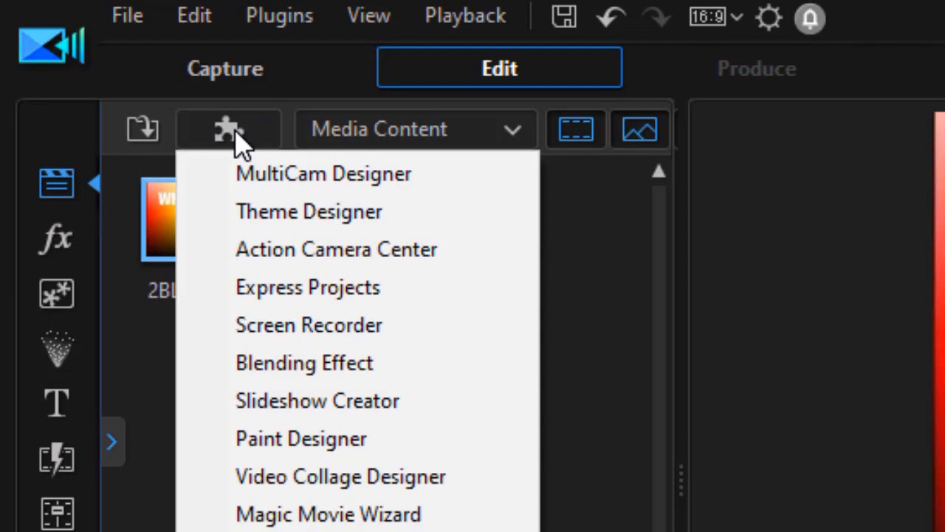
{"action": "left_click", "coordinate": [399, 363]}
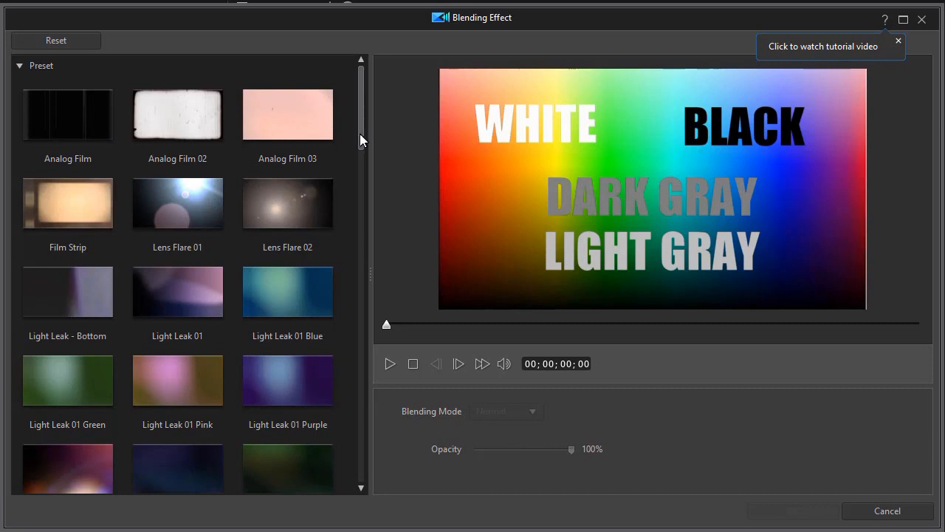
{"action": "left_click_drag", "start_coordinate": [360, 134], "coordinate": [358, 493]}
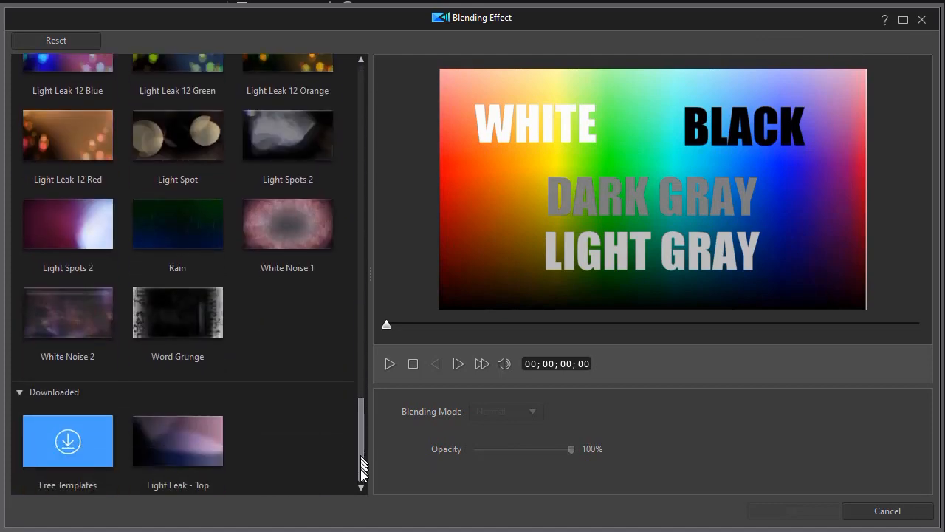
{"action": "left_click", "coordinate": [186, 450]}
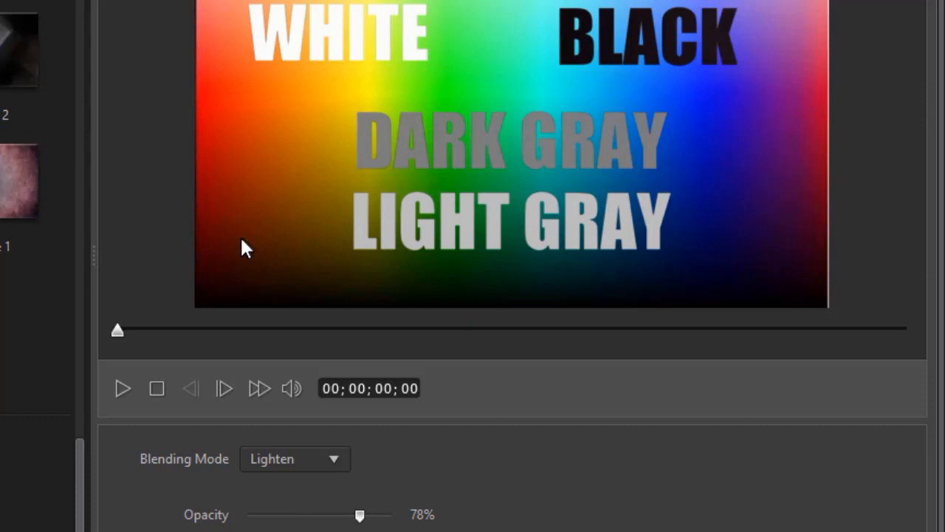
Play the blended clip in the preview, pause it, and scrub to 00;00;13;28 to examine the Lighten blend.
{"action": "left_click", "coordinate": [116, 389]}
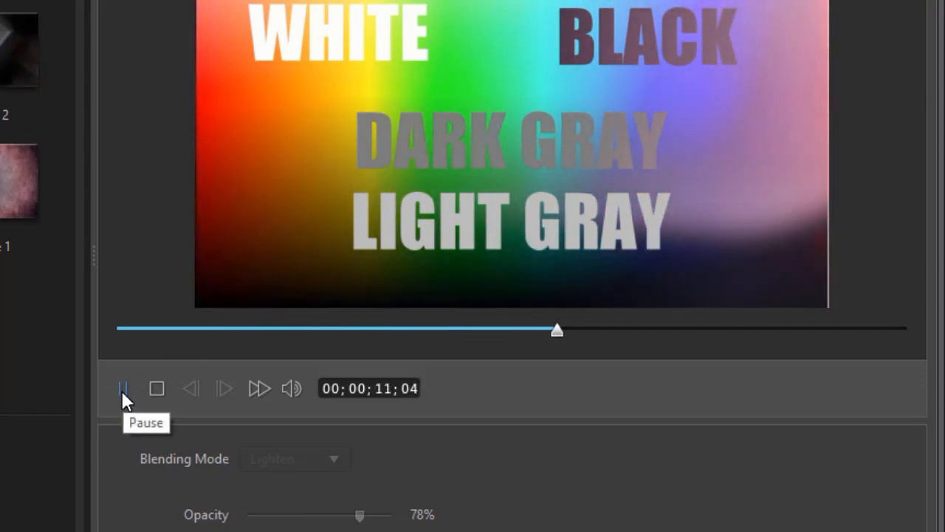
{"action": "left_click", "coordinate": [123, 389]}
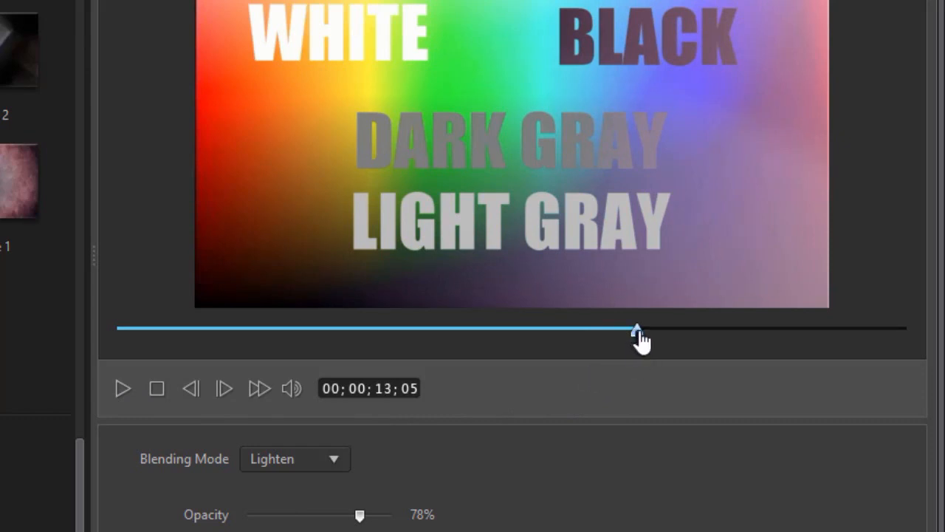
{"action": "left_click_drag", "start_coordinate": [637, 332], "coordinate": [669, 348]}
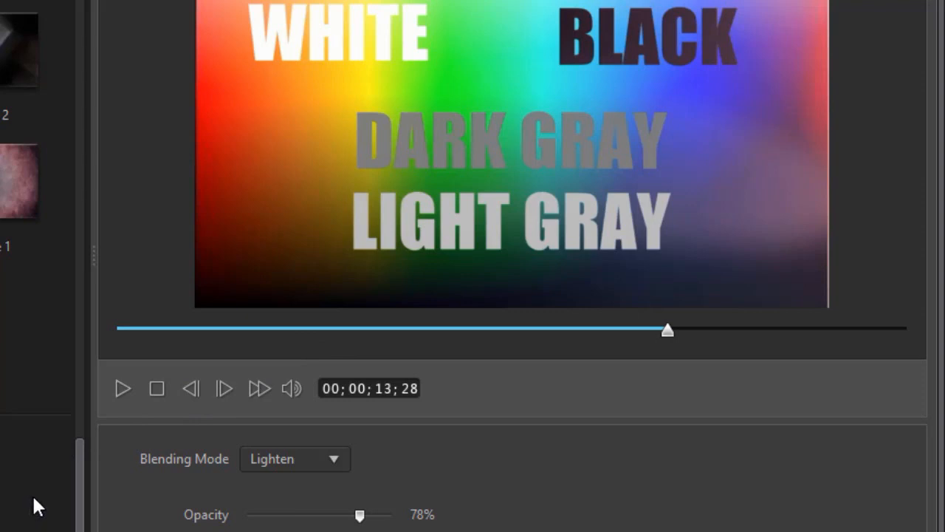
Set the blending mode to Normal with 100% opacity and preview the light leak from the start of the clip.
{"action": "left_click", "coordinate": [334, 460]}
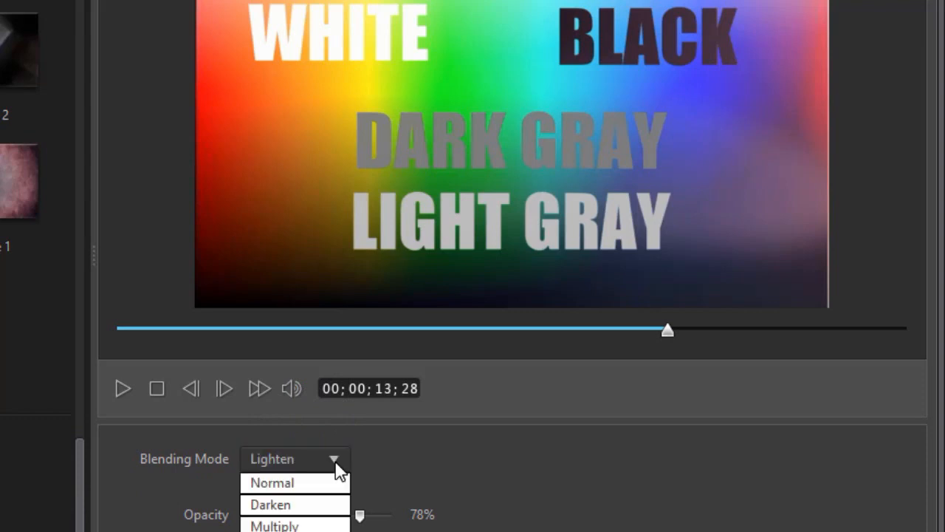
{"action": "left_click", "coordinate": [334, 483]}
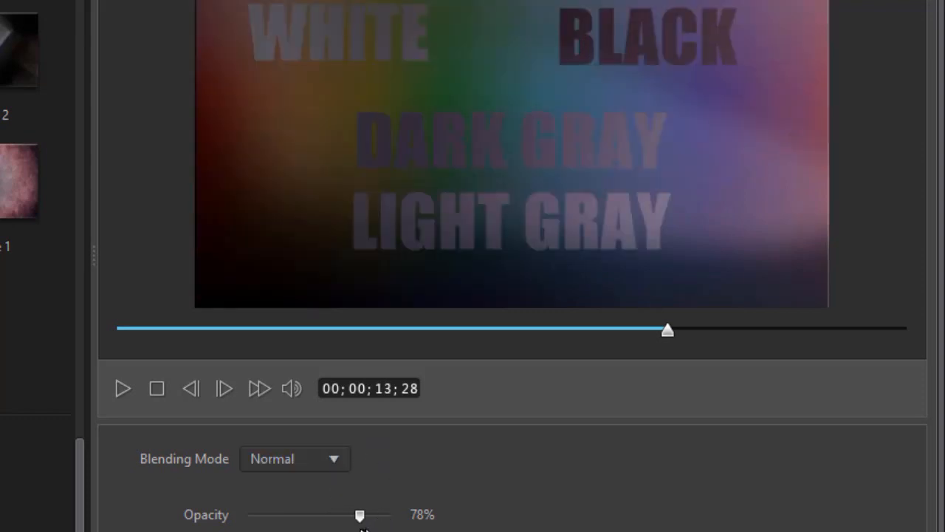
{"action": "left_click_drag", "start_coordinate": [359, 517], "coordinate": [391, 515]}
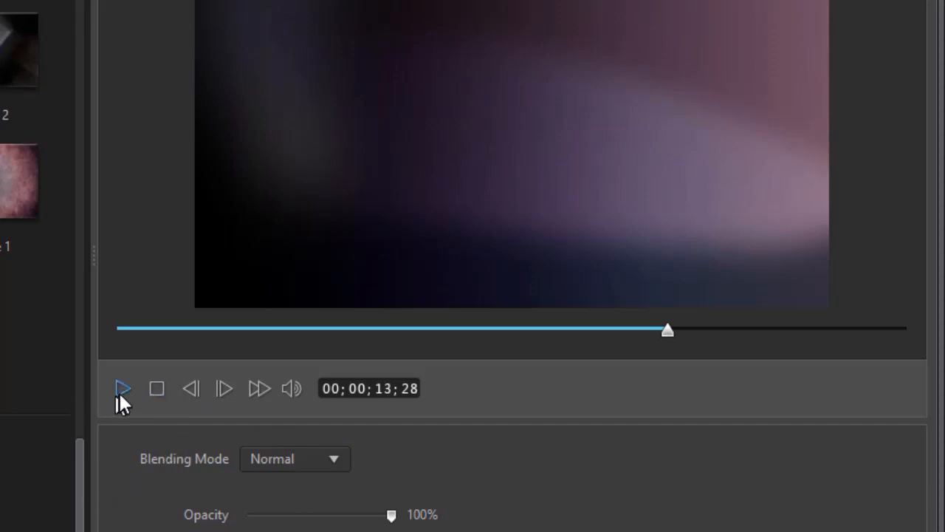
{"action": "left_click", "coordinate": [116, 329]}
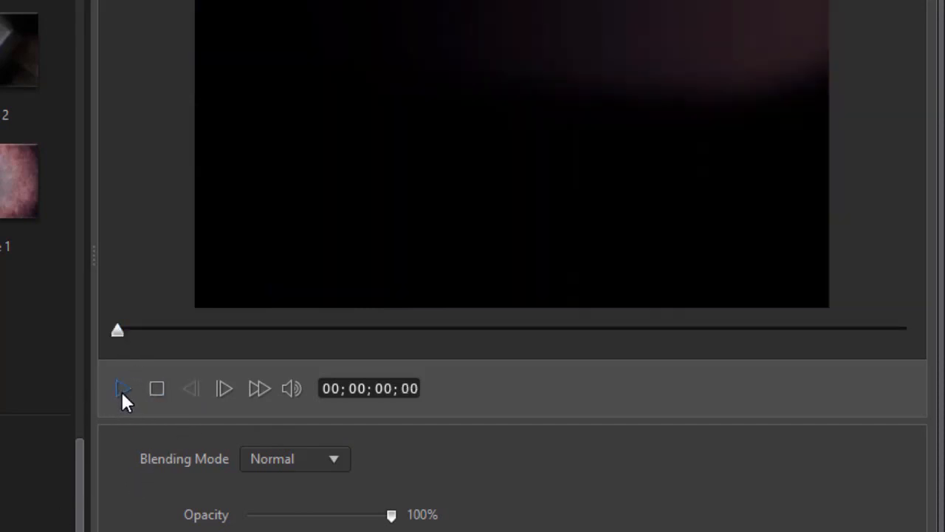
{"action": "left_click", "coordinate": [122, 390]}
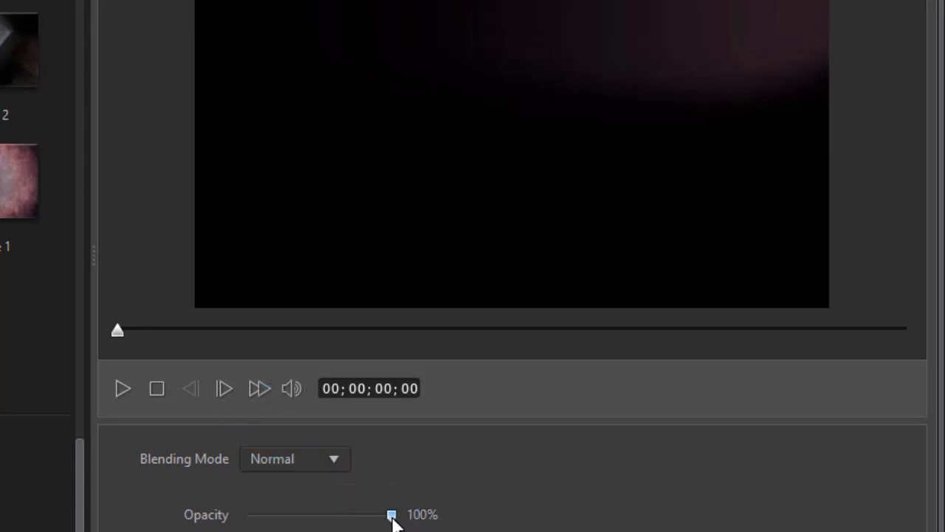
Switch the blending mode to Darken, compare the effect at 0% and 100% opacity, and preview the clip.
{"action": "left_click", "coordinate": [338, 459]}
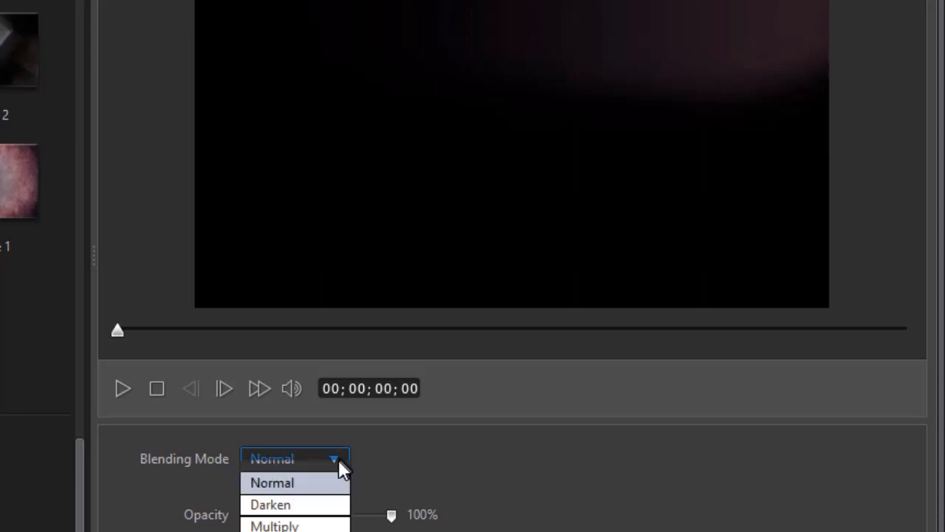
{"action": "left_click", "coordinate": [316, 506]}
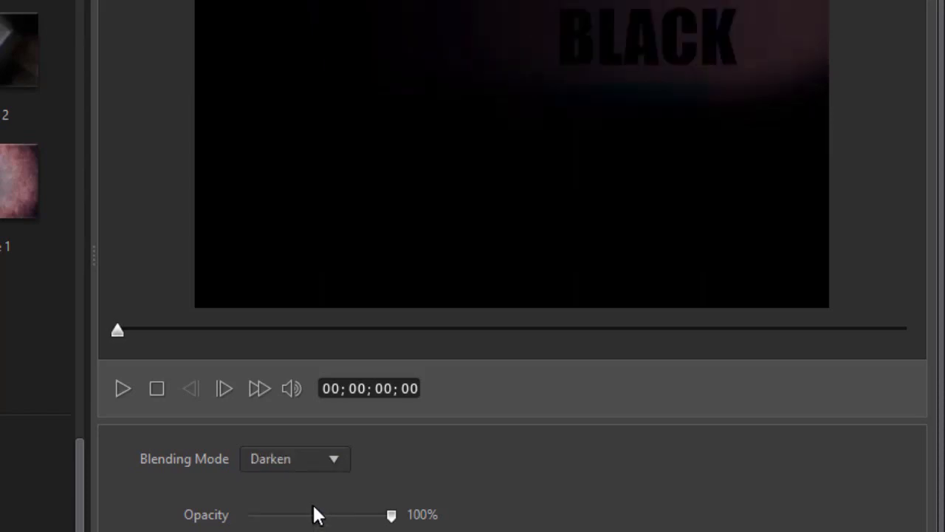
{"action": "left_click_drag", "start_coordinate": [389, 517], "coordinate": [392, 520]}
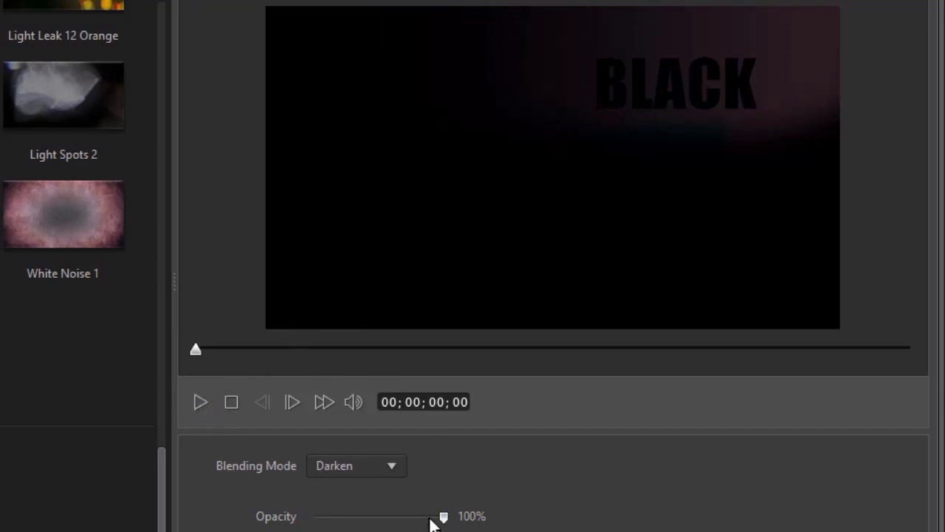
{"action": "left_click_drag", "start_coordinate": [443, 517], "coordinate": [307, 522]}
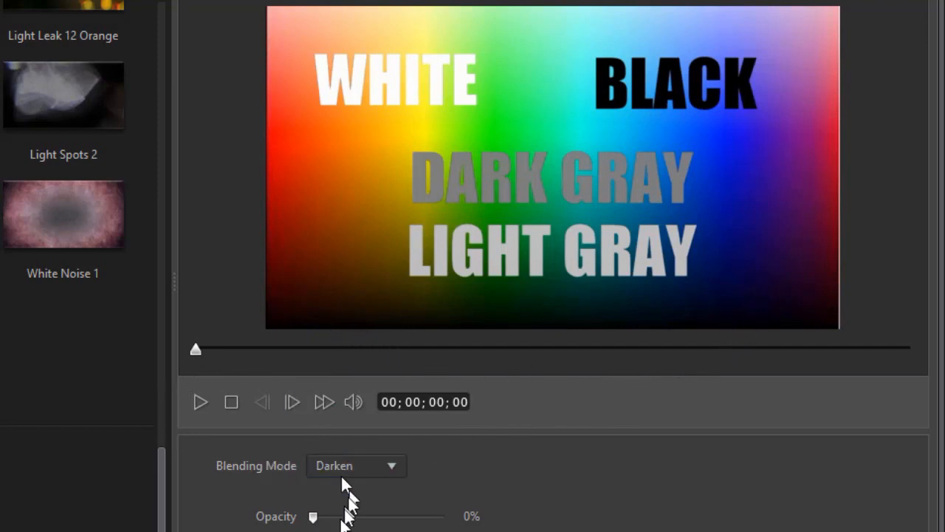
{"action": "left_click_drag", "start_coordinate": [314, 517], "coordinate": [447, 526]}
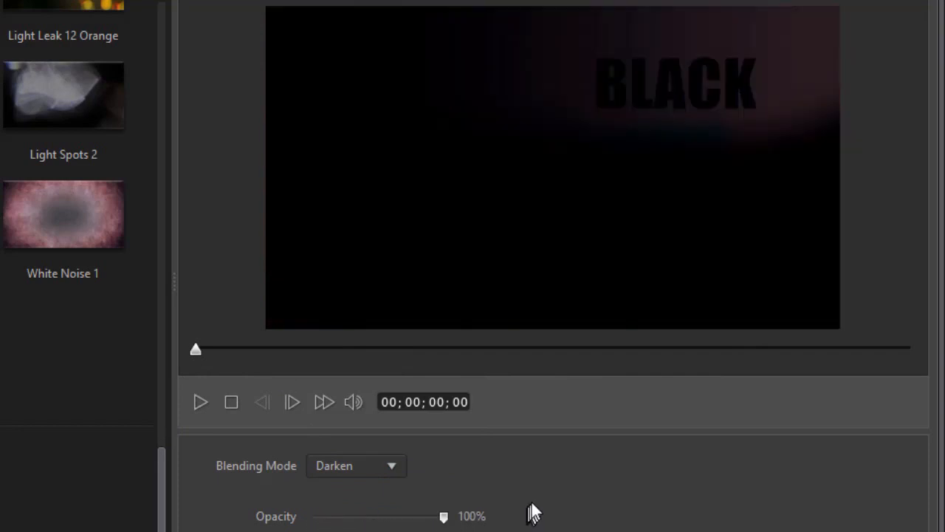
{"action": "left_click", "coordinate": [199, 400]}
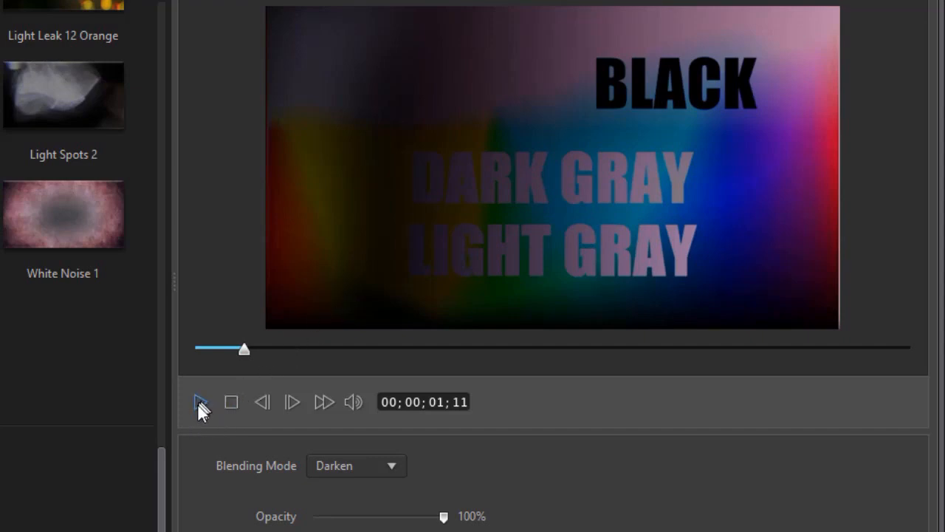
{"action": "left_click", "coordinate": [198, 403]}
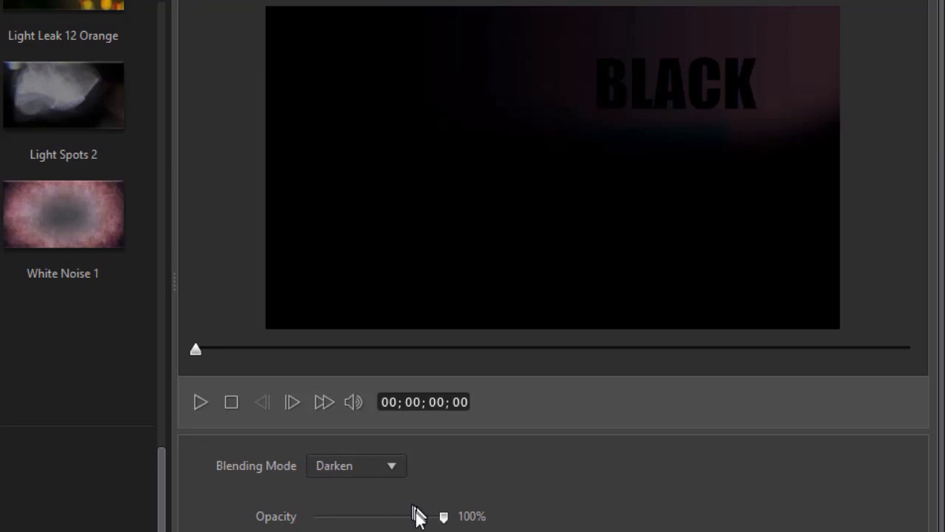
Lower the Darken effect's opacity to 56%, preview it, and leave the Blending Effect window without saving the changes.
{"action": "left_click_drag", "start_coordinate": [443, 517], "coordinate": [385, 519]}
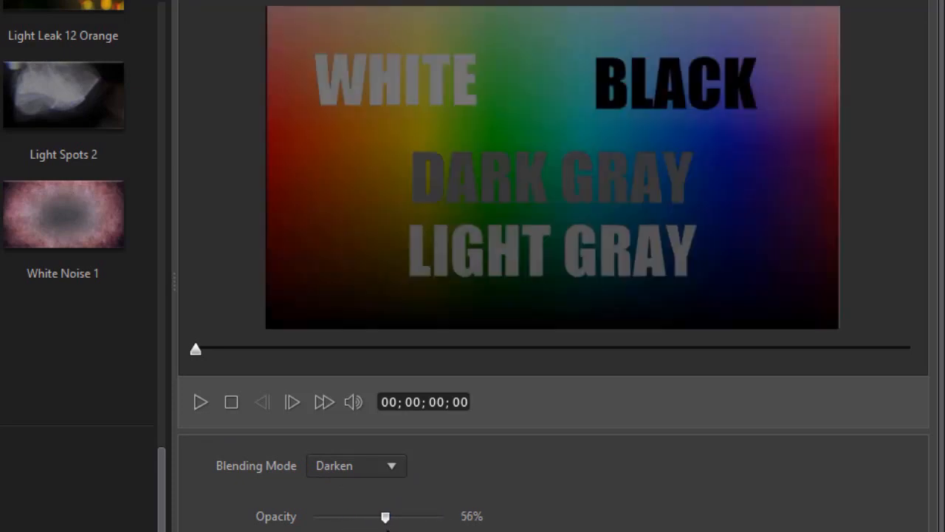
{"action": "left_click", "coordinate": [198, 402]}
{"action": "key", "text": "Escape"}
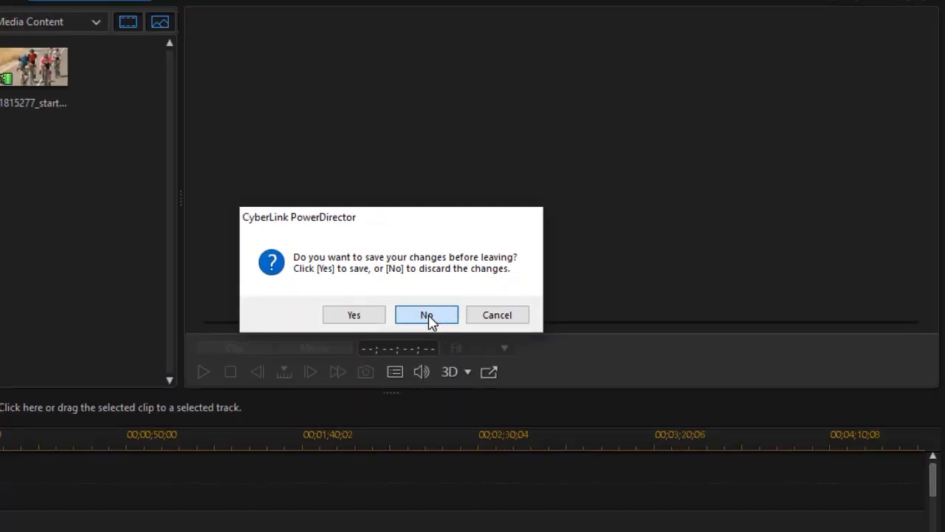
{"action": "left_click", "coordinate": [350, 325]}
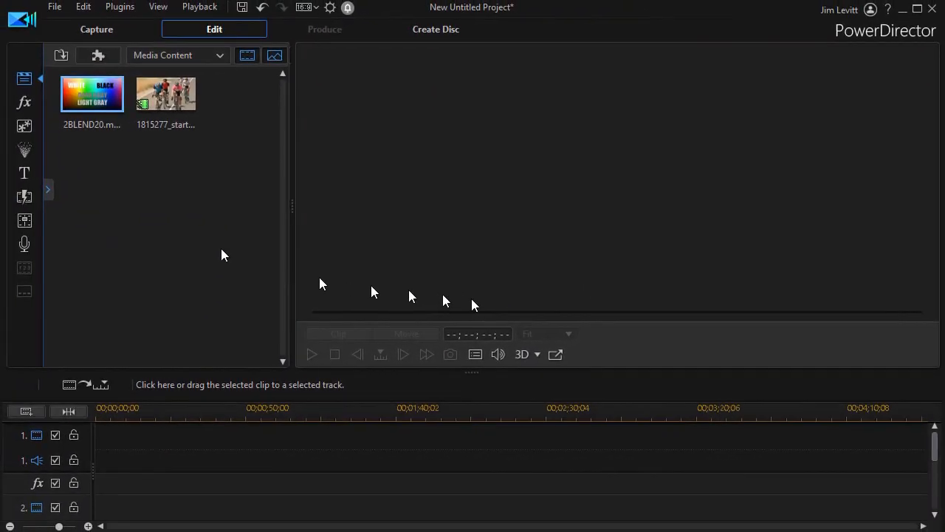
Place the 2BLEND20 clip at the start of video track 1 and open the Blending Effect tool for it.
{"action": "left_click_drag", "start_coordinate": [115, 102], "coordinate": [105, 364]}
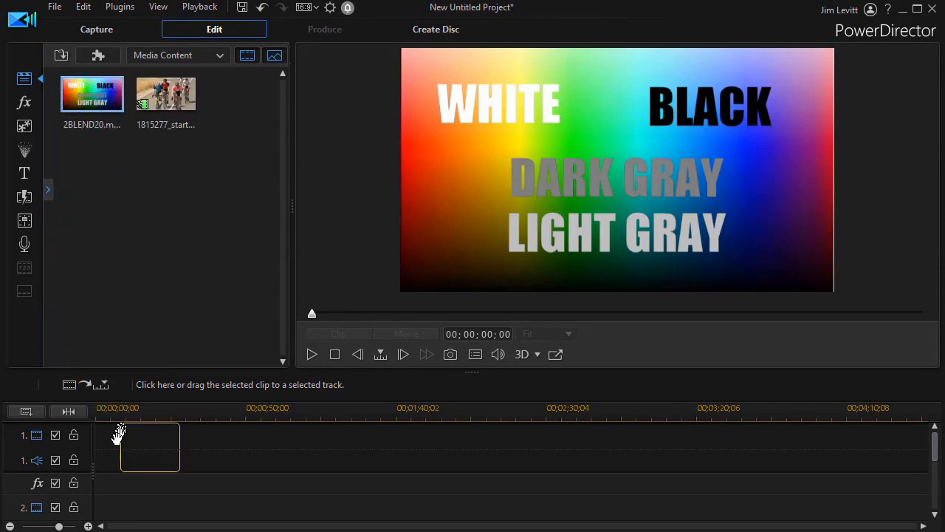
{"action": "left_click_drag", "start_coordinate": [82, 456], "coordinate": [84, 461]}
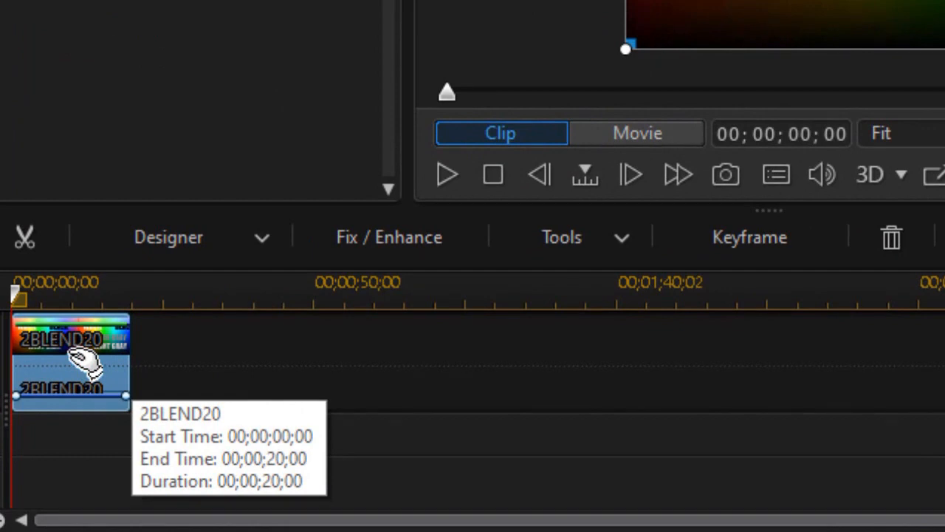
{"action": "left_click", "coordinate": [572, 241]}
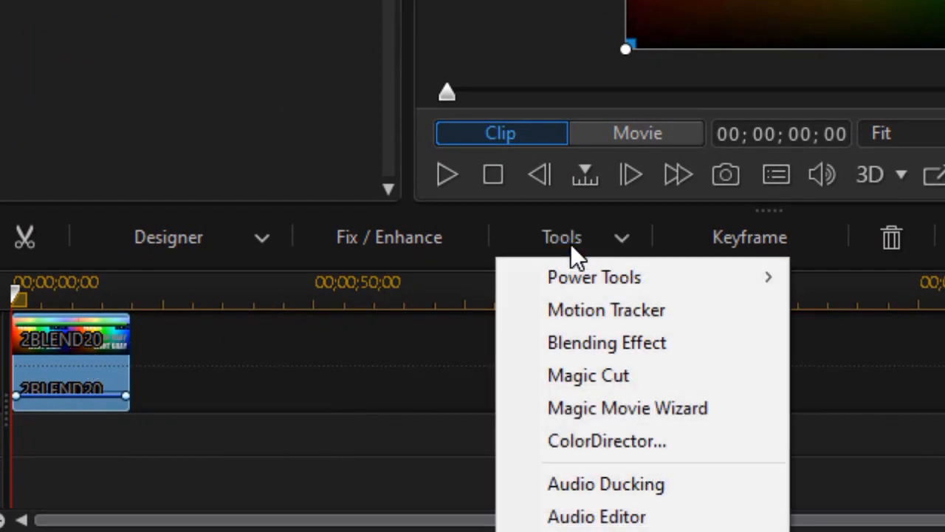
{"action": "left_click", "coordinate": [623, 345]}
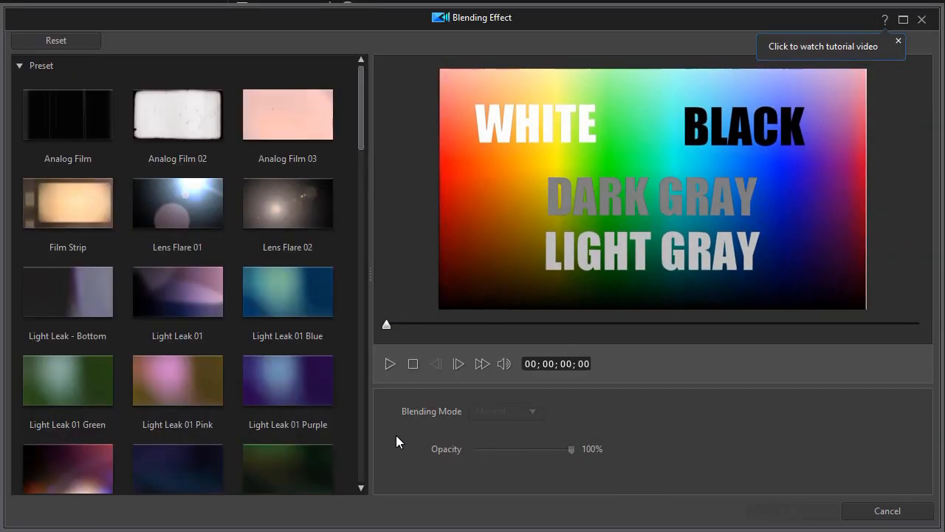
Apply the downloaded Light Leak - Top preset with the Darken blending mode and play the preview.
{"action": "left_click_drag", "start_coordinate": [360, 139], "coordinate": [361, 488]}
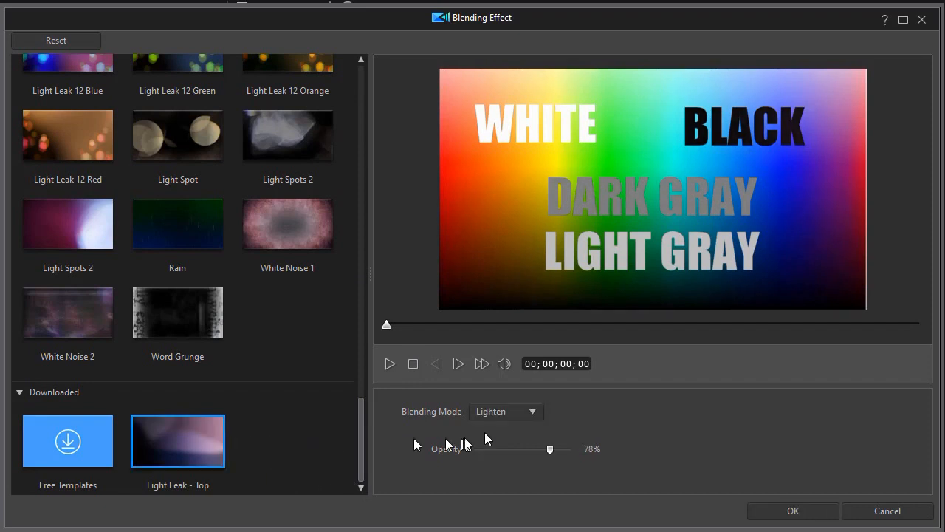
{"action": "left_click", "coordinate": [535, 418]}
{"action": "left_click", "coordinate": [520, 443]}
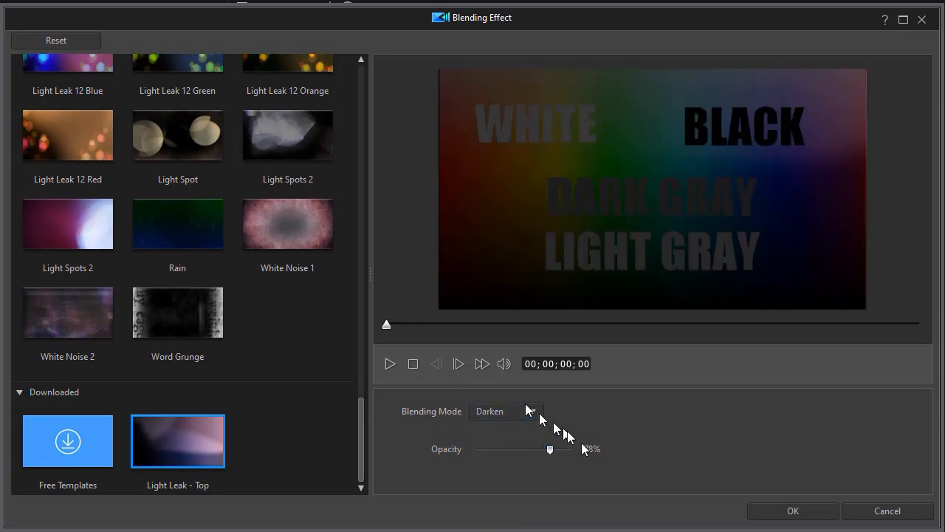
{"action": "left_click", "coordinate": [390, 363]}
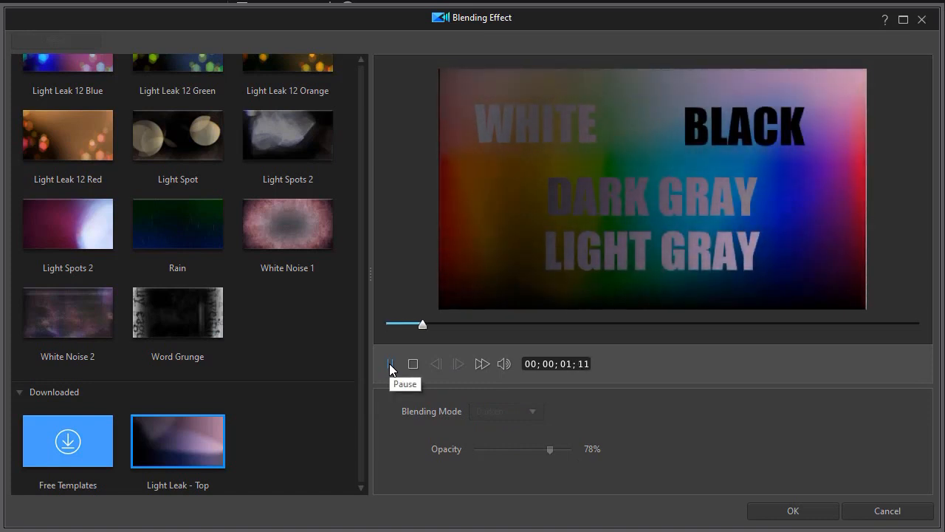